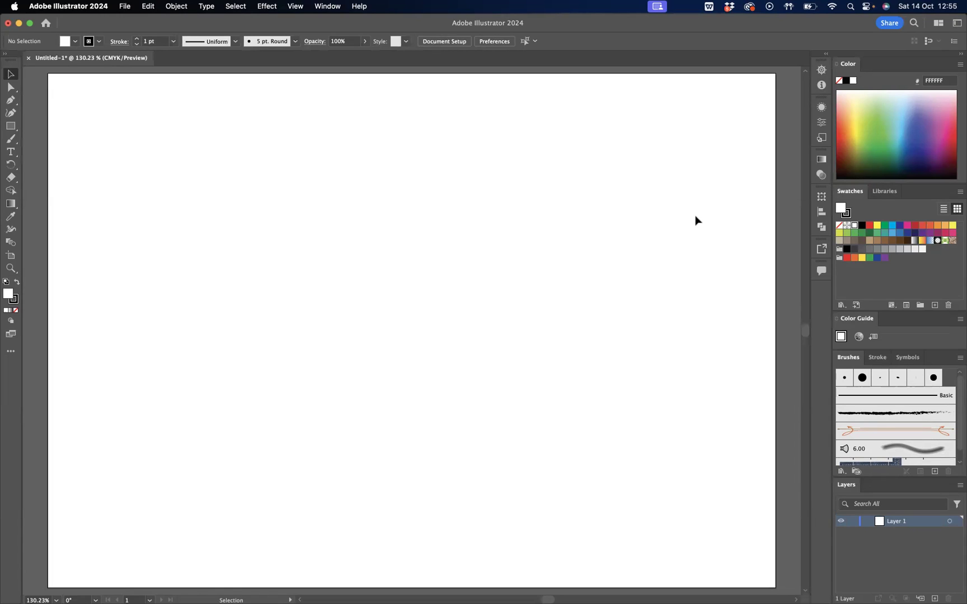
Step: Draw a rectangle spanning the full artboard and set its stroke to None
click(16, 128)
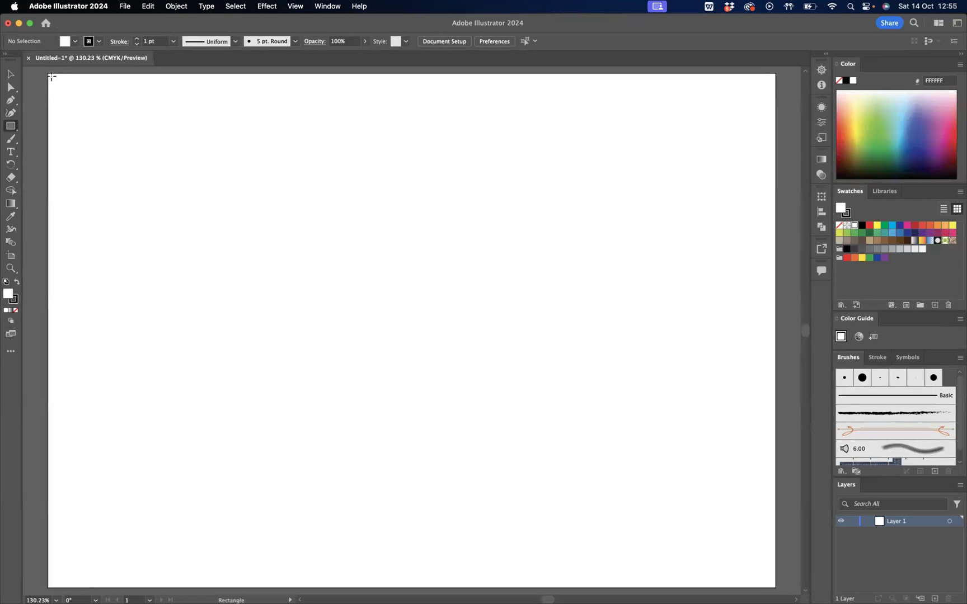
mouse_move(47, 71)
mouse_down()
mouse_move(723, 533)
mouse_move(775, 587)
mouse_up()
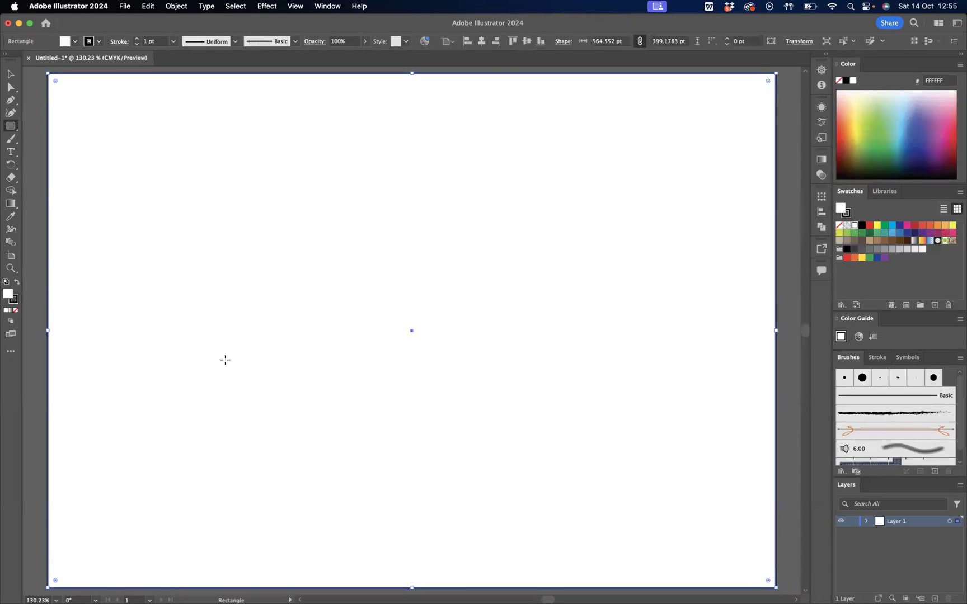
click(16, 301)
click(16, 310)
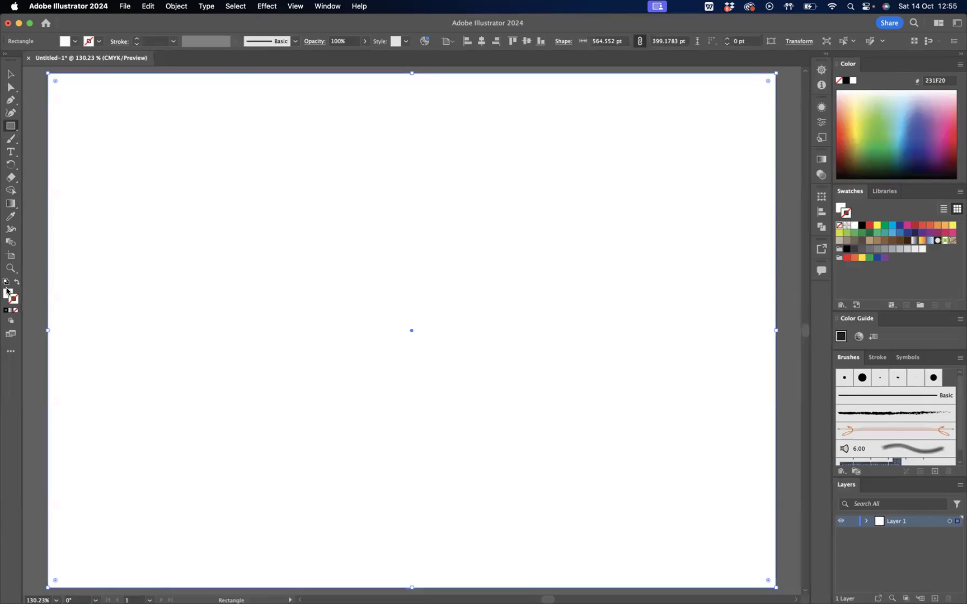
click(8, 293)
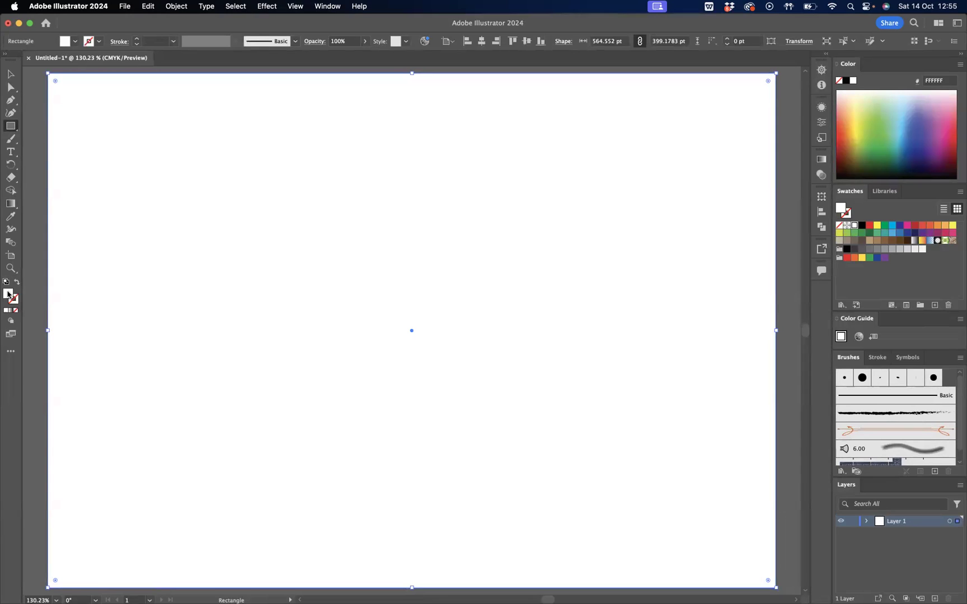
Step: Set the rectangle's Text to Vector Graphic type to Pattern in Properties and ready the Prompt field
click(822, 122)
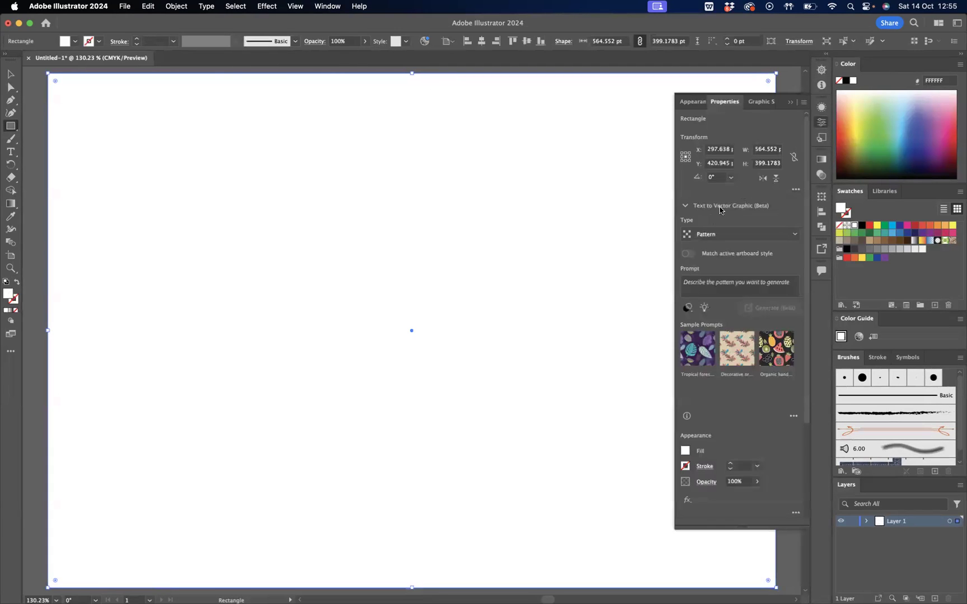
click(730, 236)
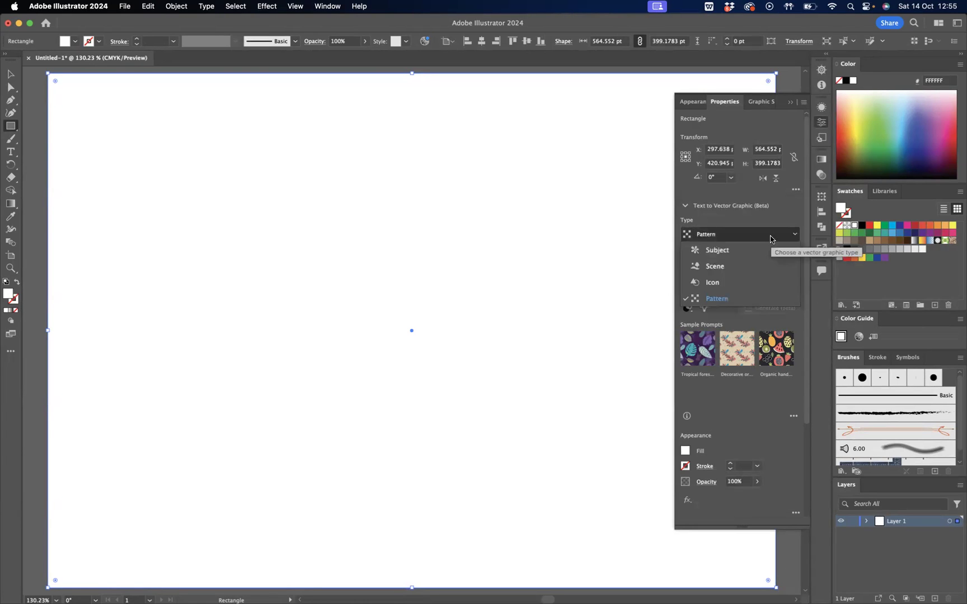
click(728, 298)
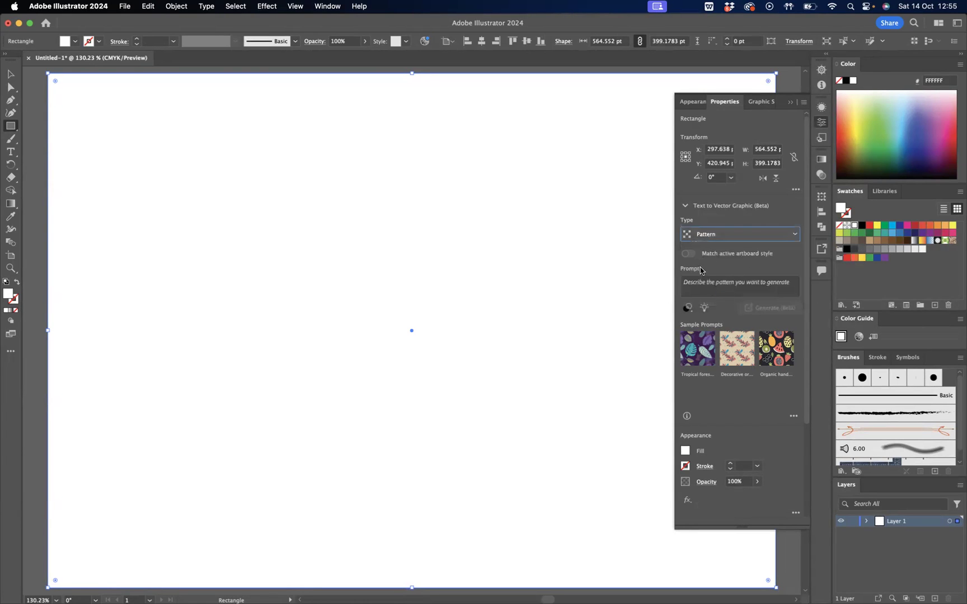
click(708, 283)
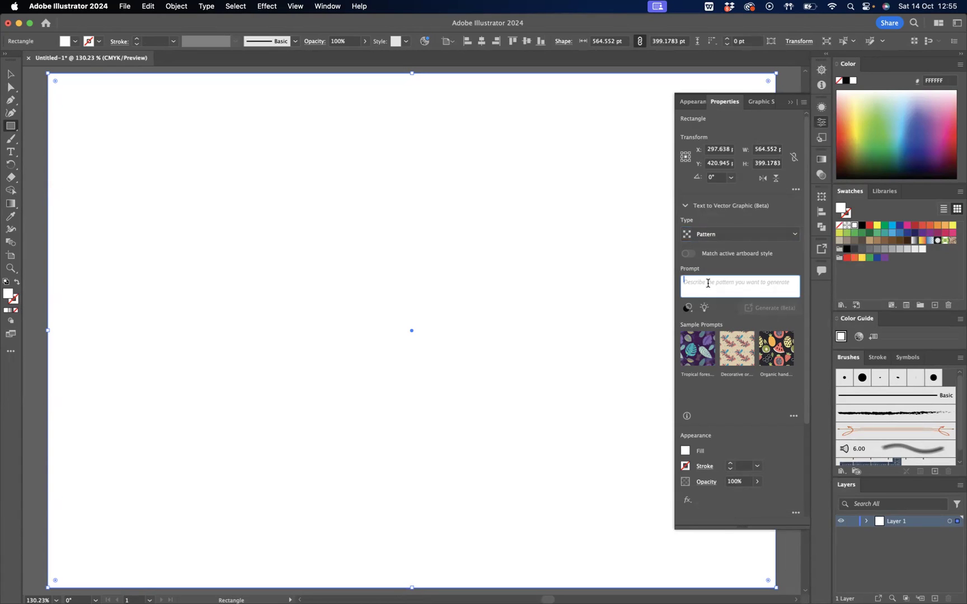
Step: Generate a pattern fill from the prompt "butterflys and flowers"
text(butt)
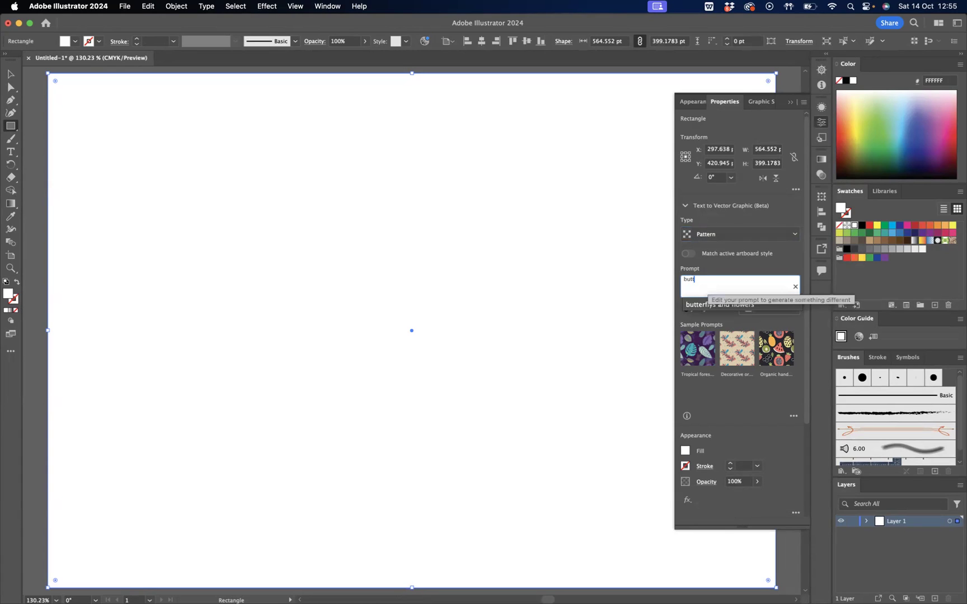
click(722, 305)
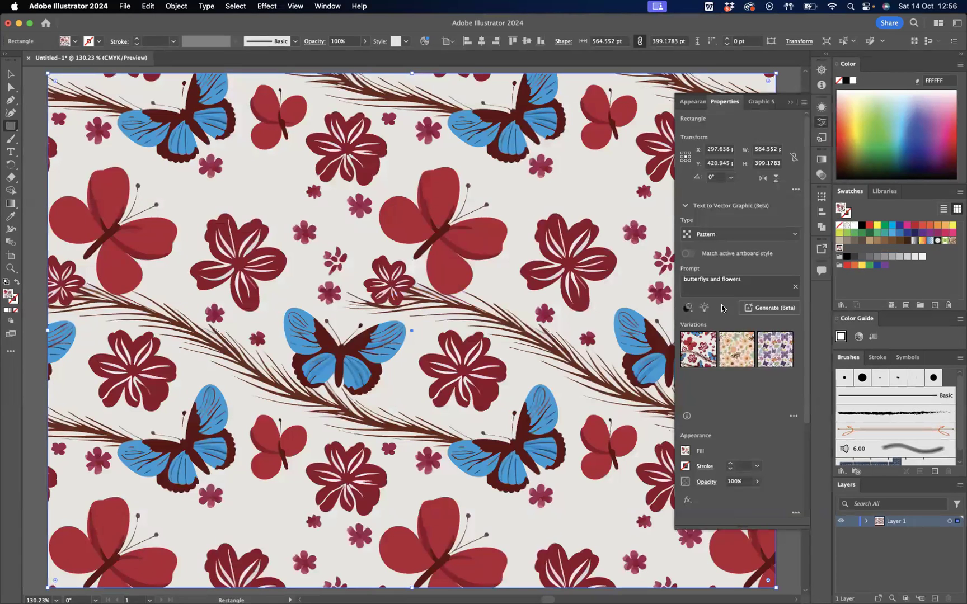
Step: Preview the peach-flower and purple-butterfly variations, then reapply the red-and-blue first variation
click(733, 357)
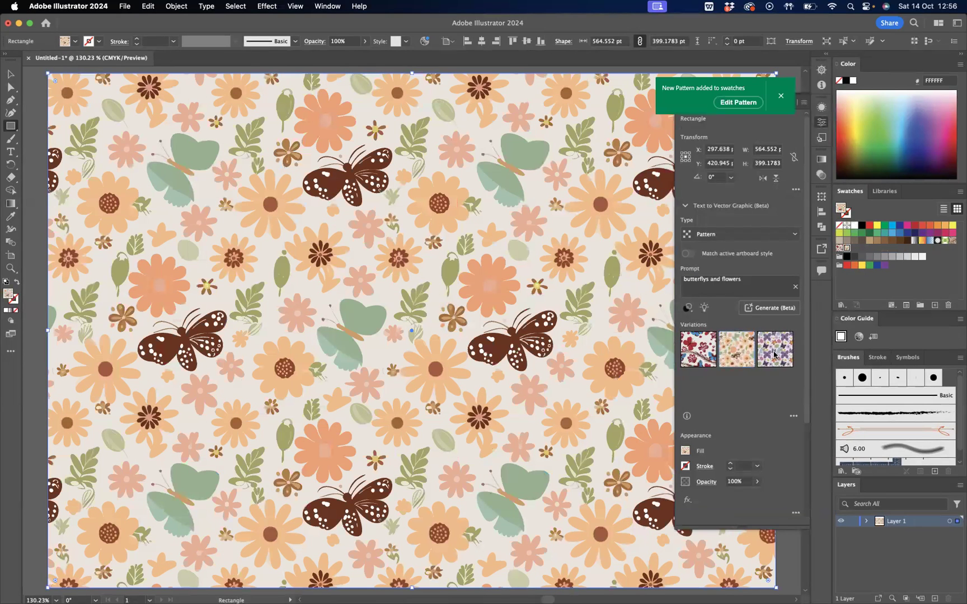
click(774, 355)
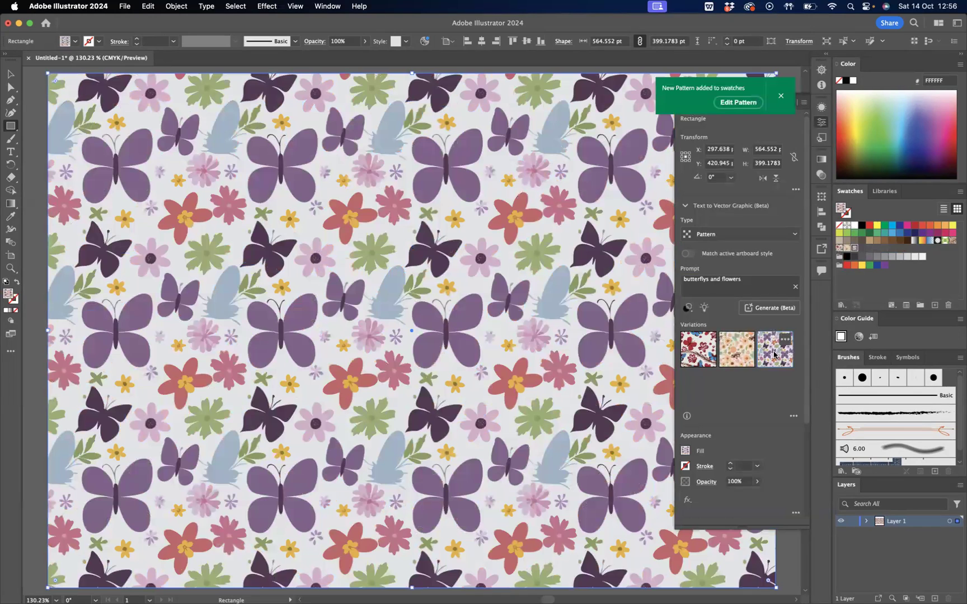
click(698, 351)
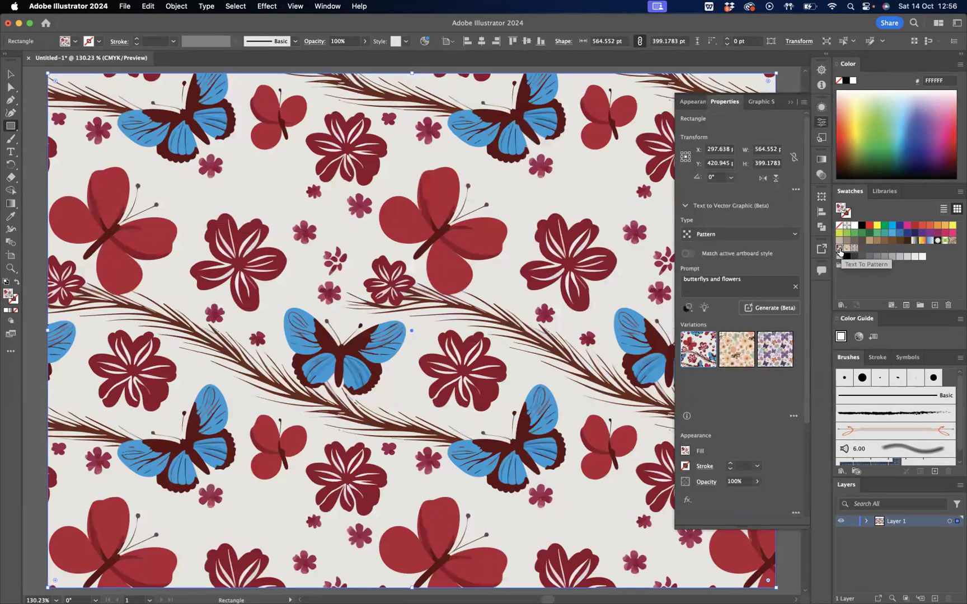
double_click(839, 249)
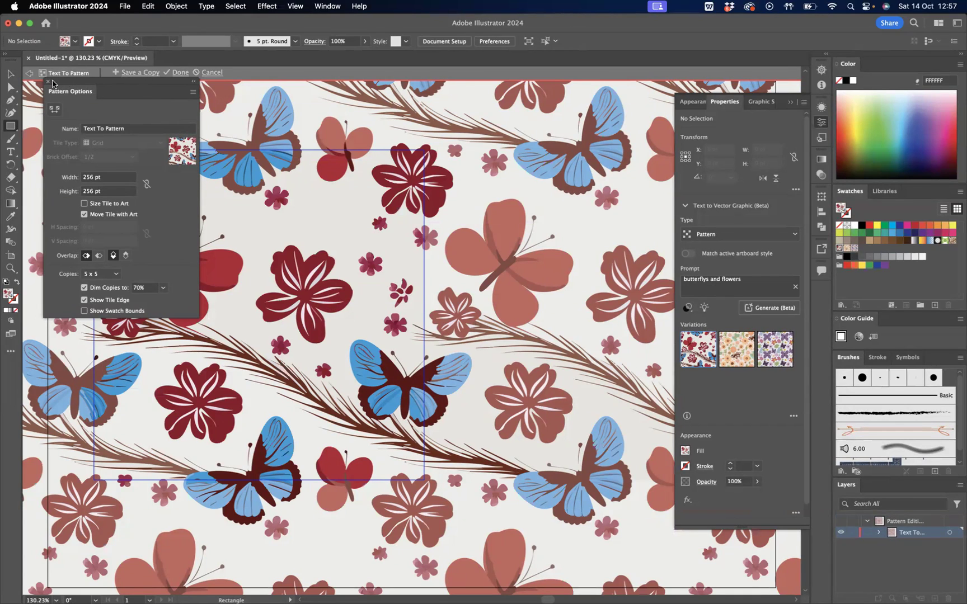
click(48, 82)
Step: Exit pattern editing without saving, close the generation options, and return to the Selection tool
click(208, 77)
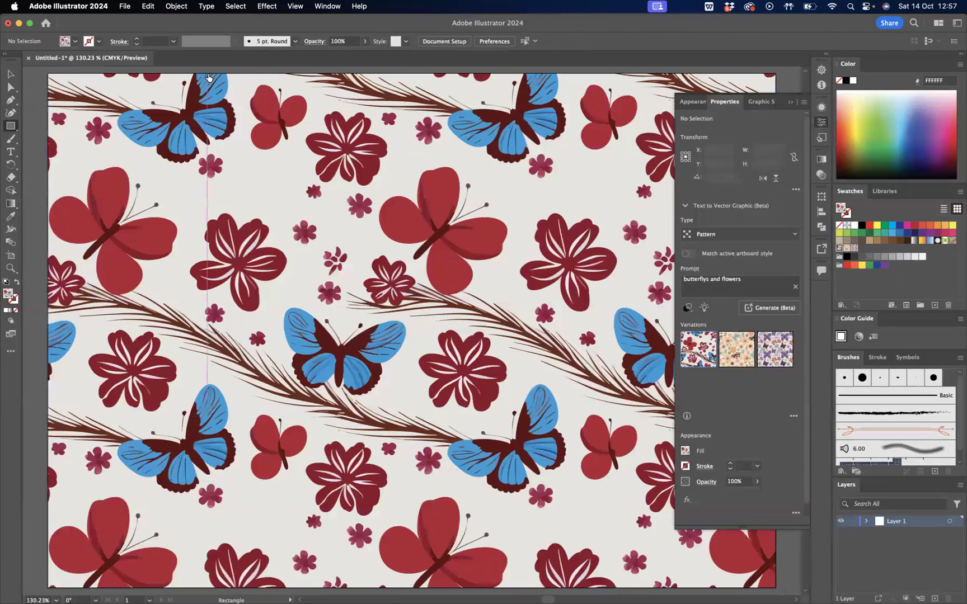
click(793, 105)
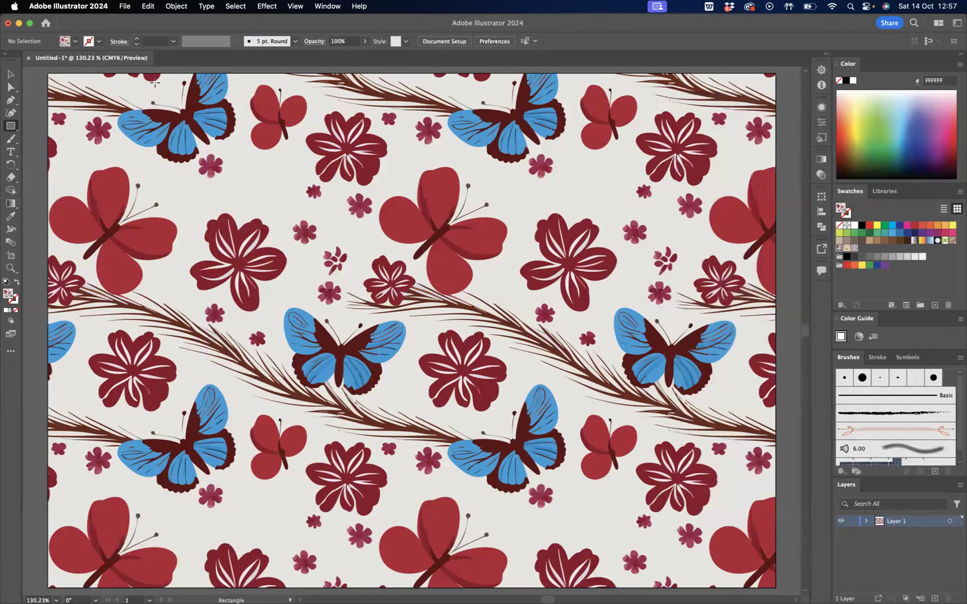
click(11, 74)
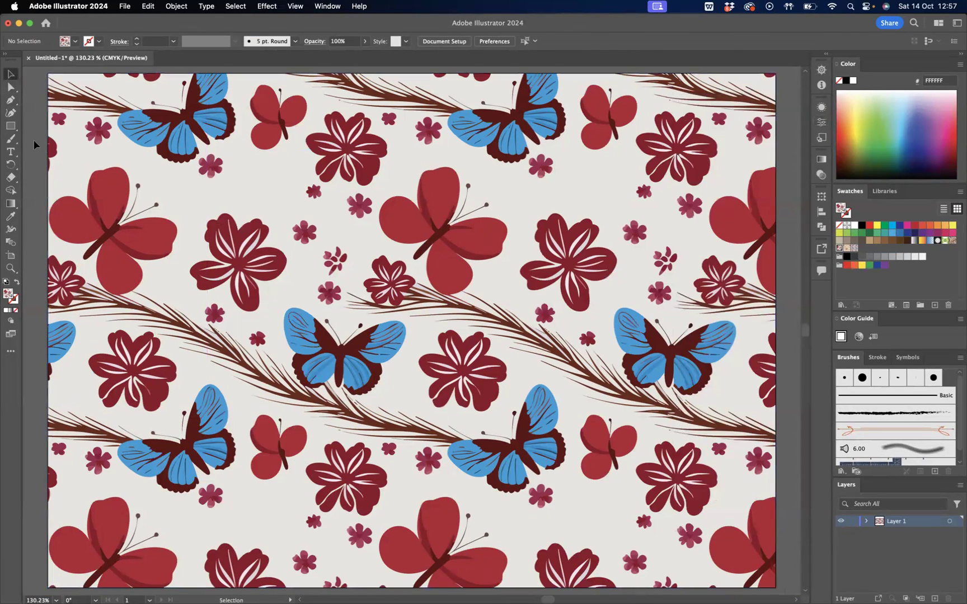